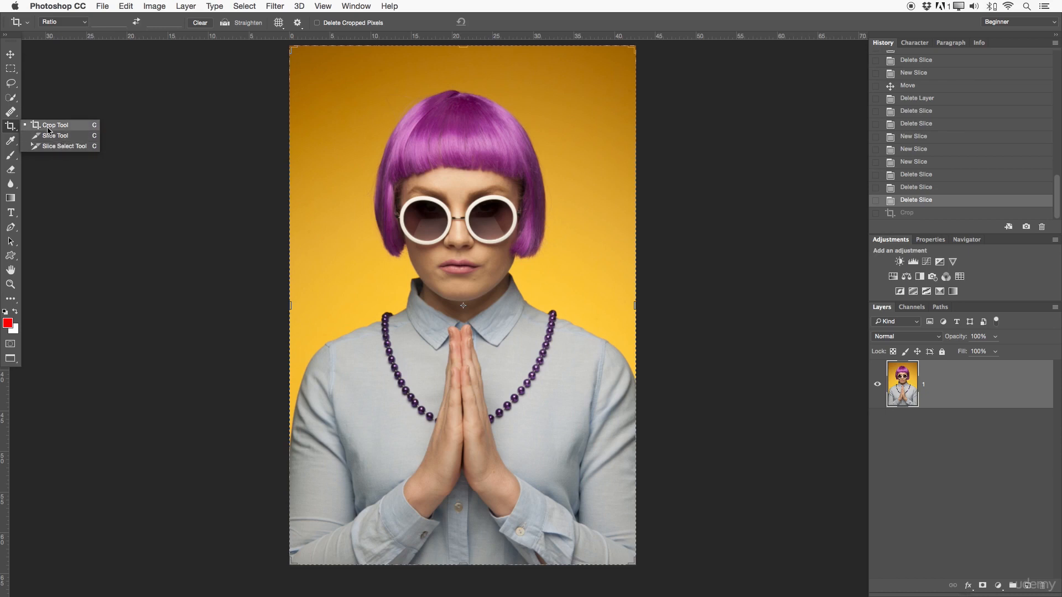
Crop the portrait to a landscape frame, cutting off the area above the hairline and below the upper hands
click(48, 128)
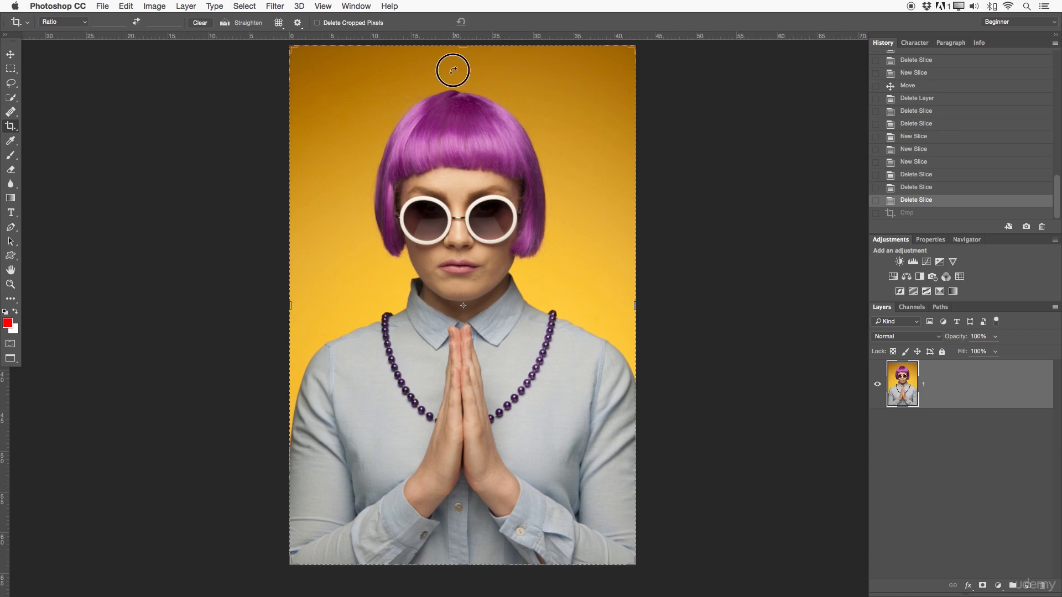
drag(453, 70, 453, 71)
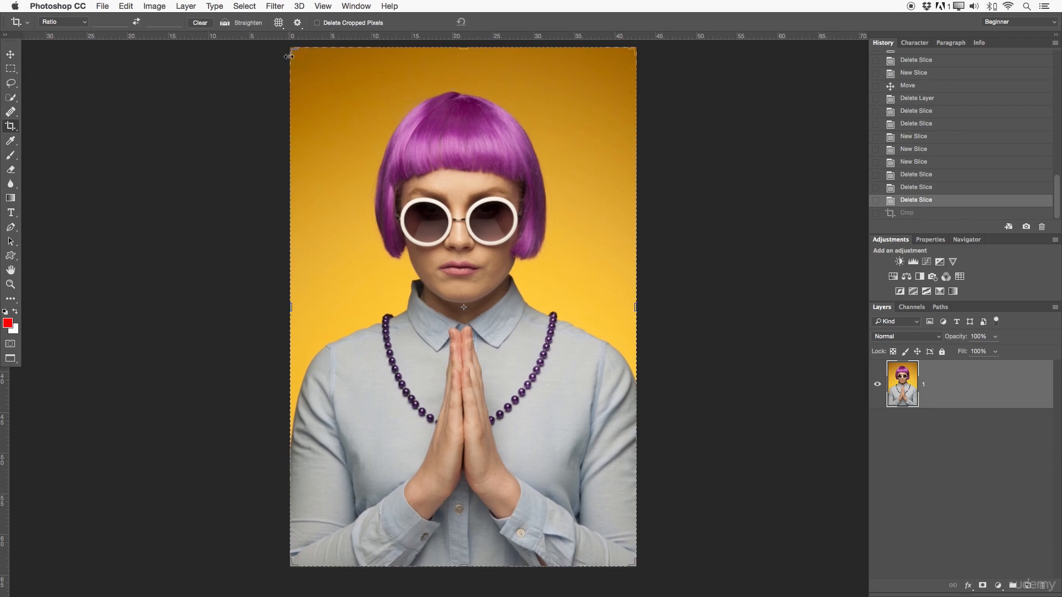
drag(462, 50, 476, 97)
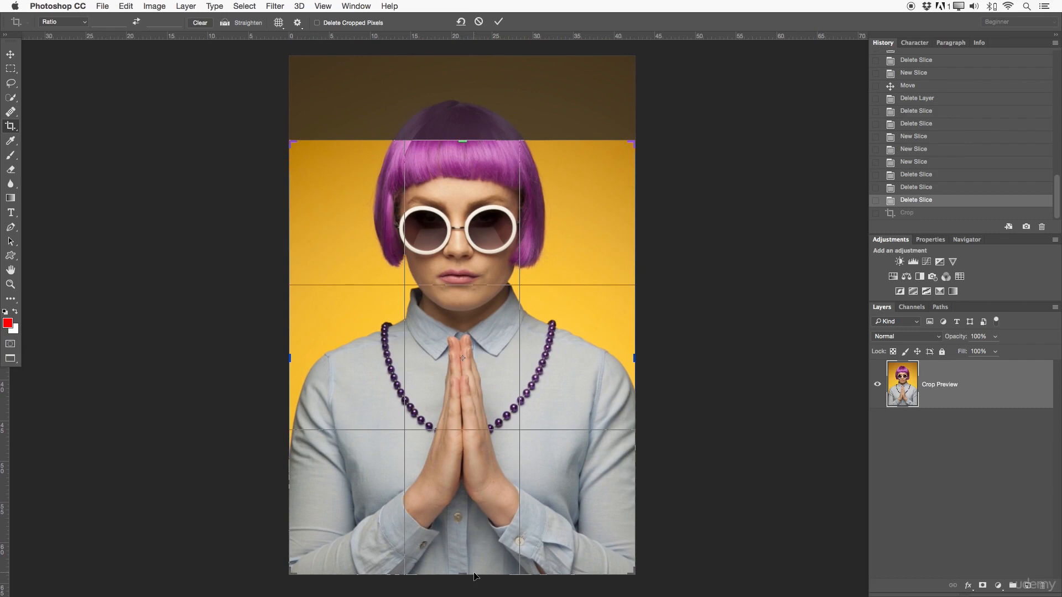
drag(463, 570, 462, 485)
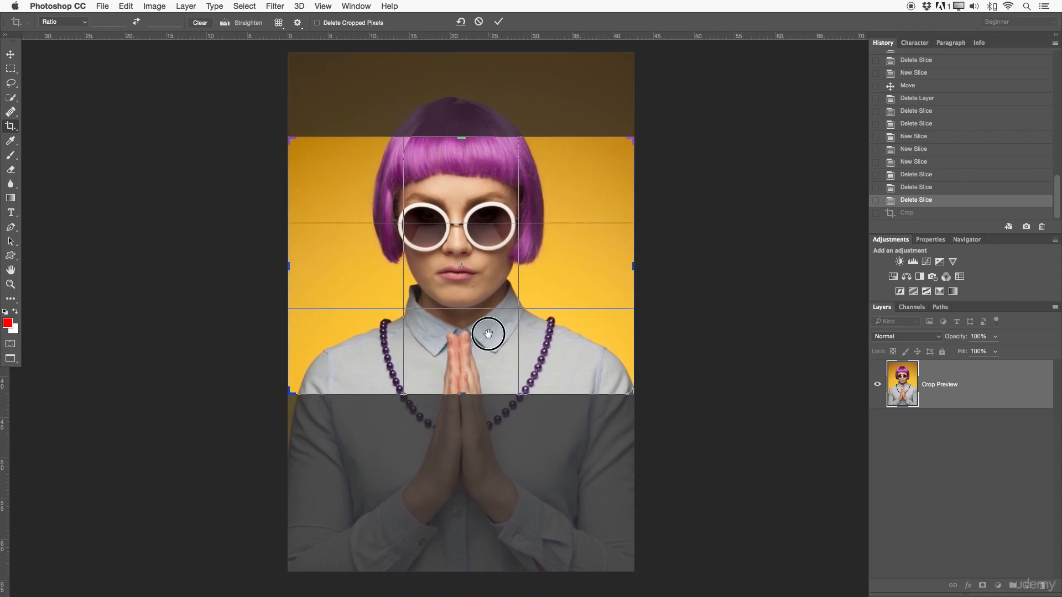
click(501, 22)
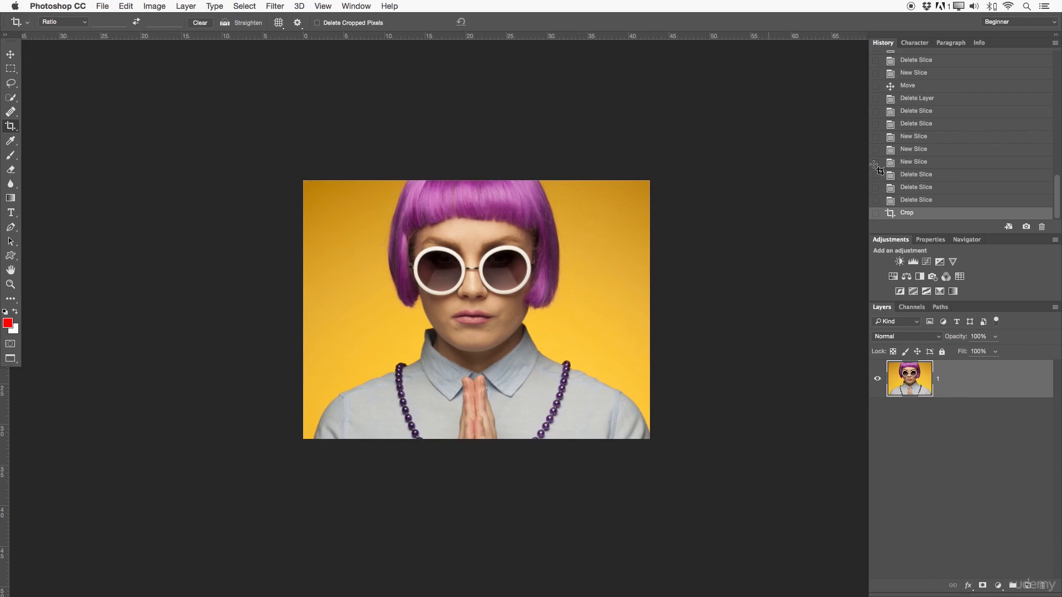
Revert the image to the last Delete Slice history state, before the crop
click(923, 200)
drag(767, 215, 661, 223)
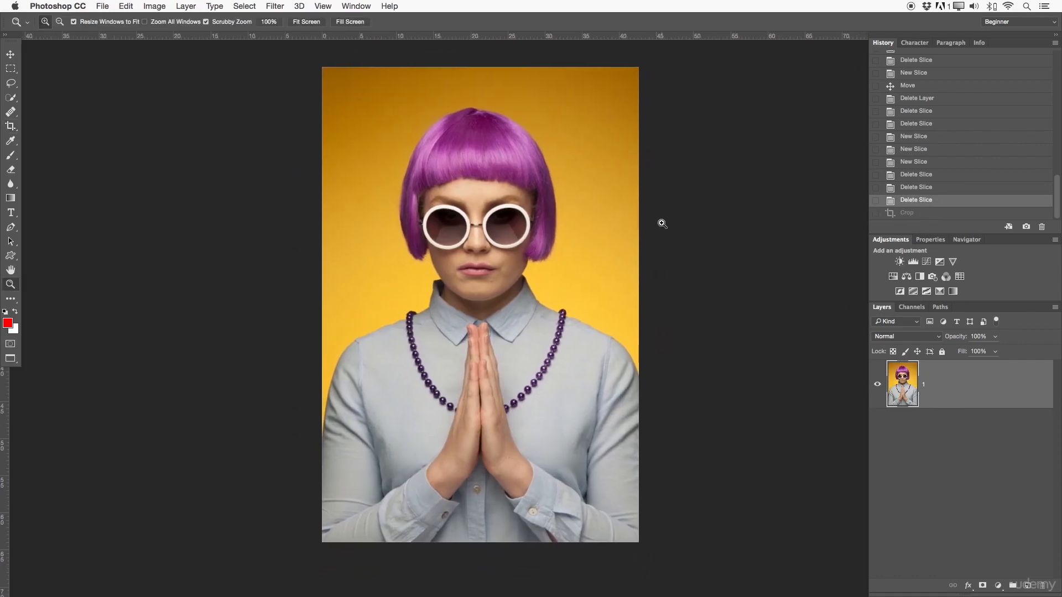
Set the crop frame on the full portrait to the 4 : 5 (8 : 10) ratio preset
click(15, 128)
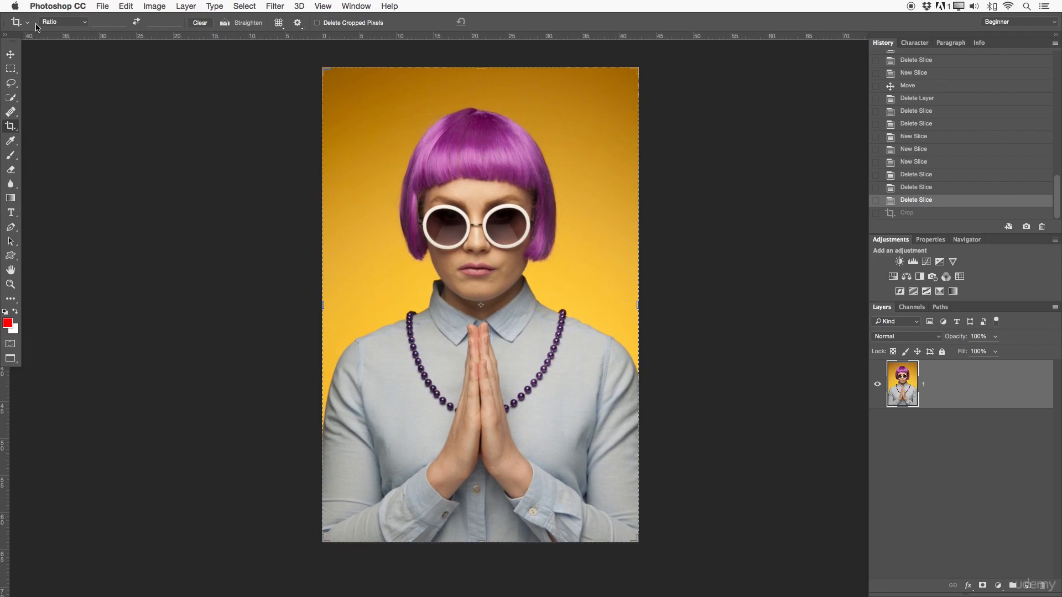
click(73, 24)
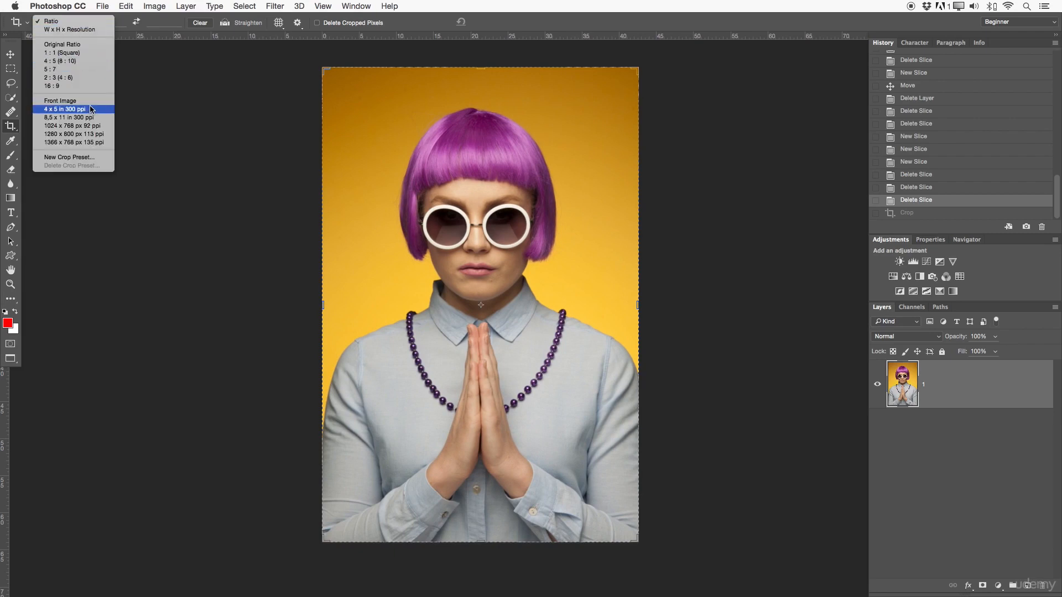
click(60, 60)
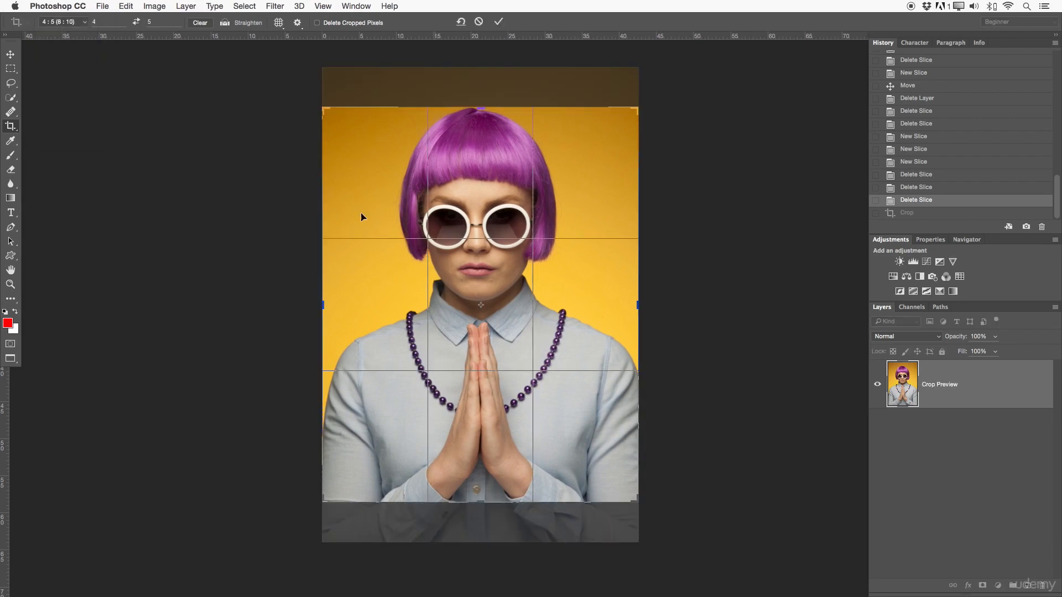
Reset the crop preset to Ratio with empty width and height, and cancel the pending crop
click(73, 24)
click(70, 9)
click(119, 21)
drag(152, 20, 139, 21)
key(BackSpace)
click(478, 21)
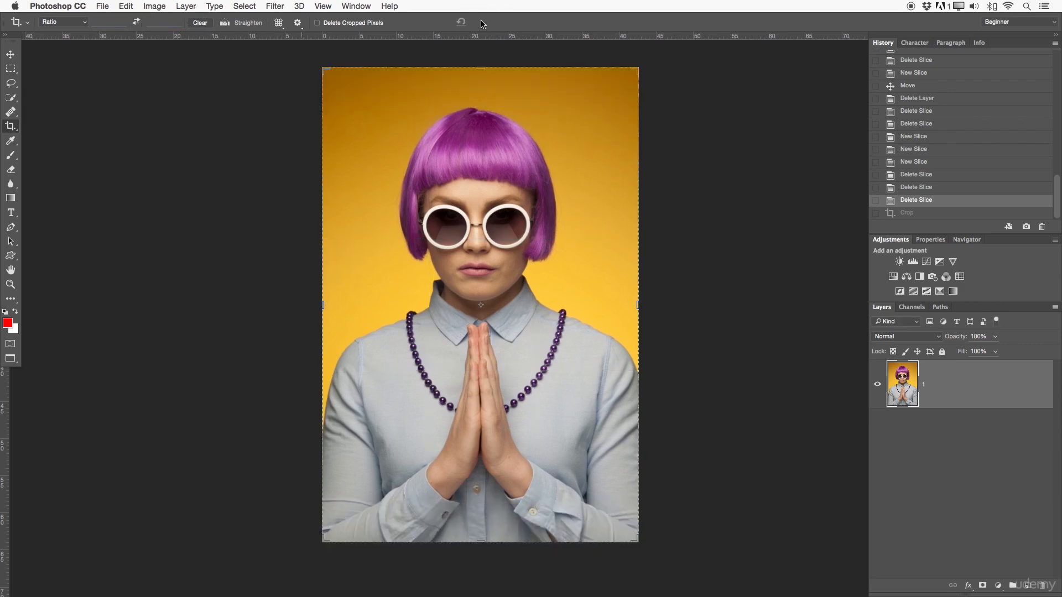
Try straightening the portrait along a line sloping down from its left edge past its right edge, and cancel the crop
click(227, 24)
drag(322, 126, 685, 312)
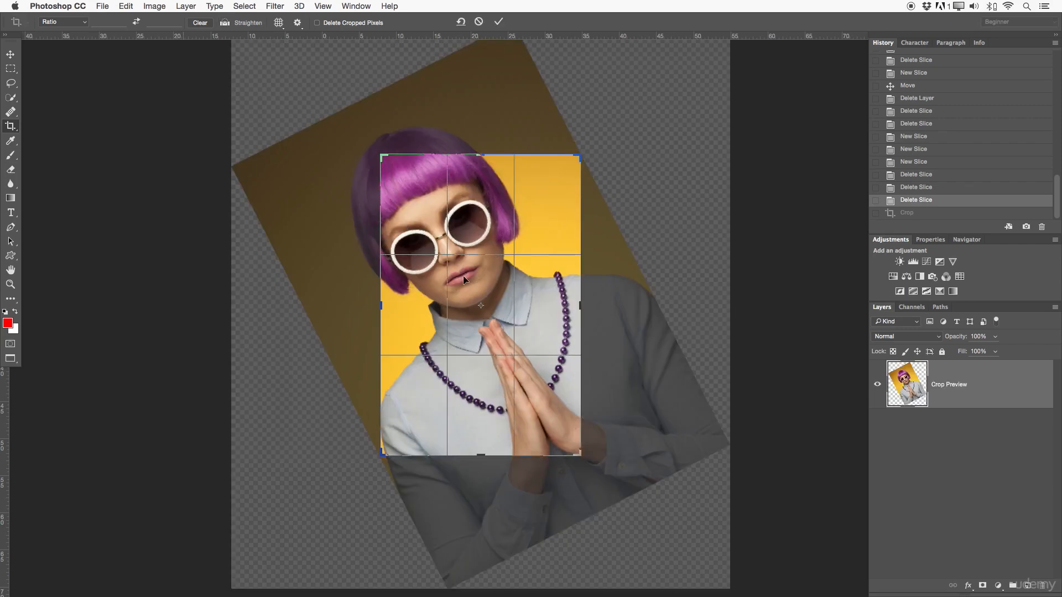
click(479, 22)
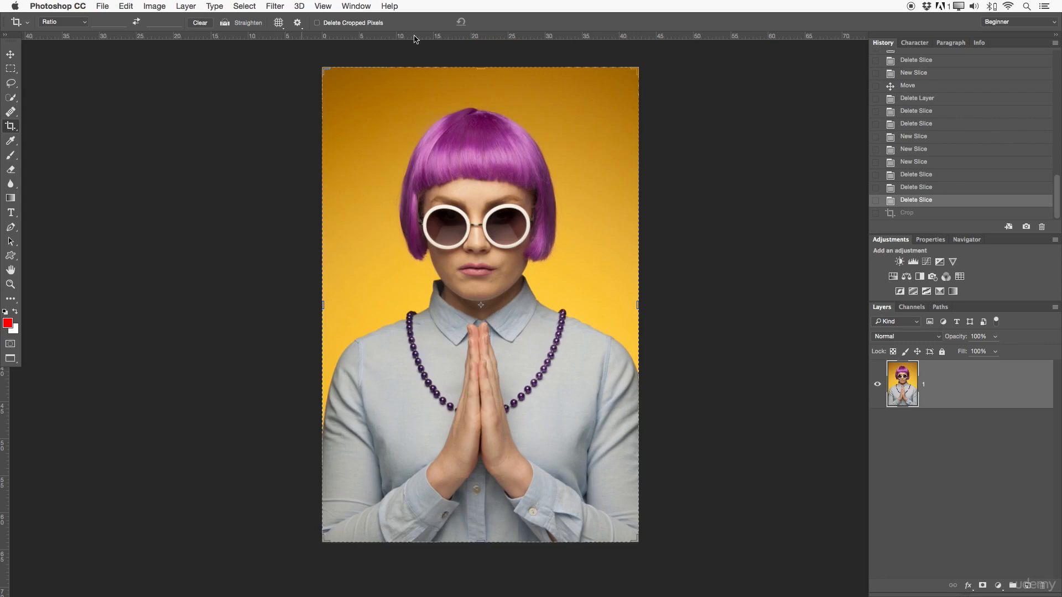
Try the Grid and Golden Ratio crop overlays on the portrait, and return to Rule of Thirds
click(278, 22)
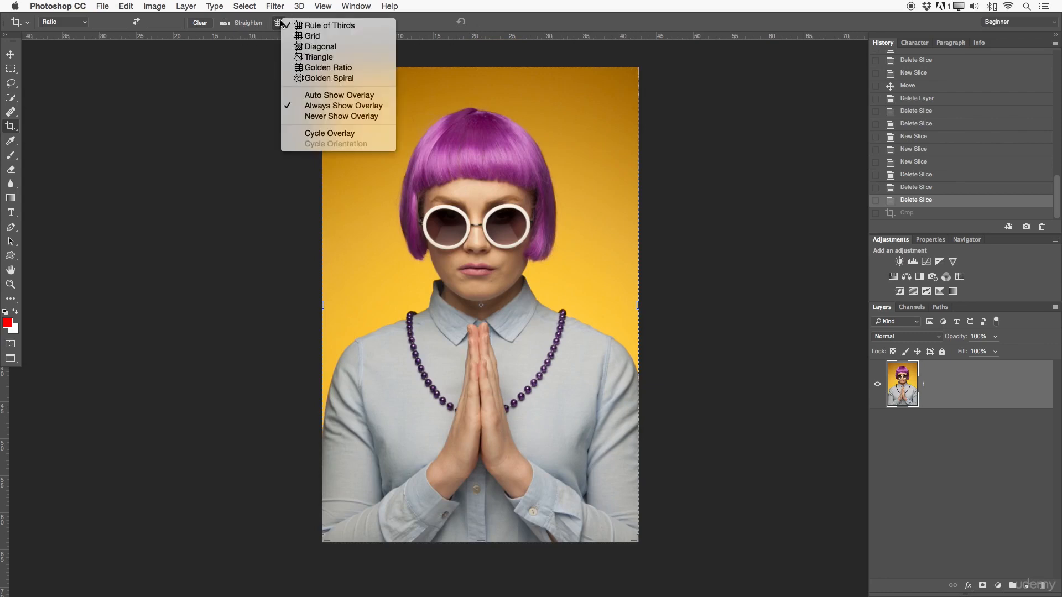
click(328, 37)
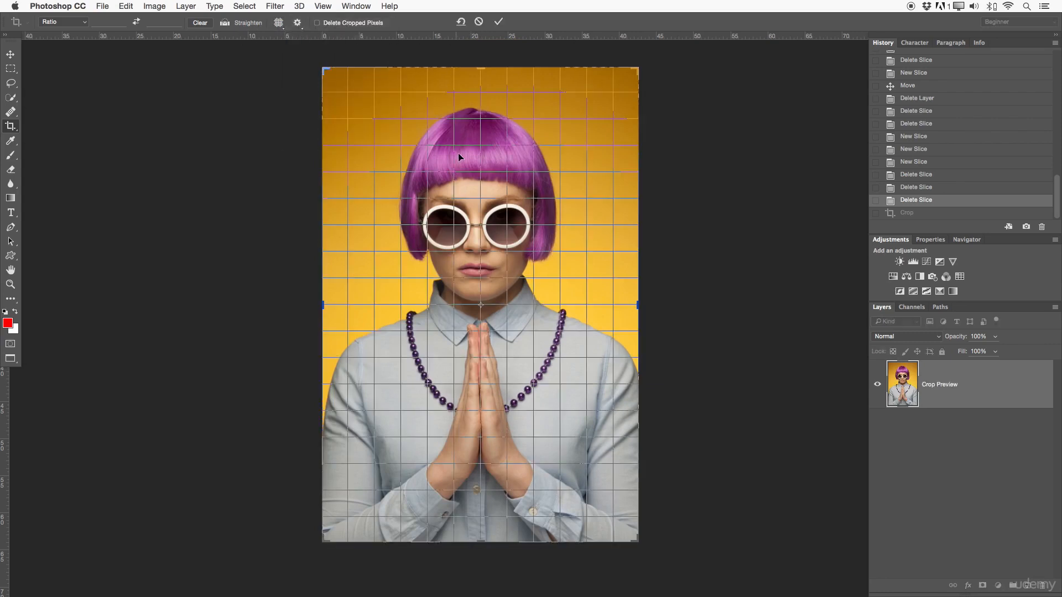
click(279, 23)
click(310, 78)
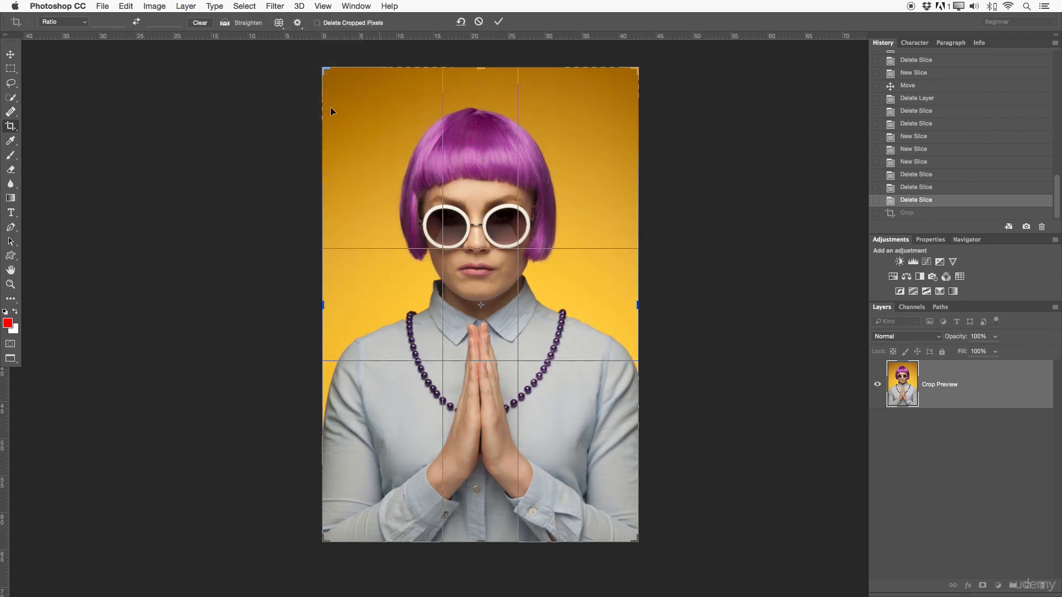
click(287, 25)
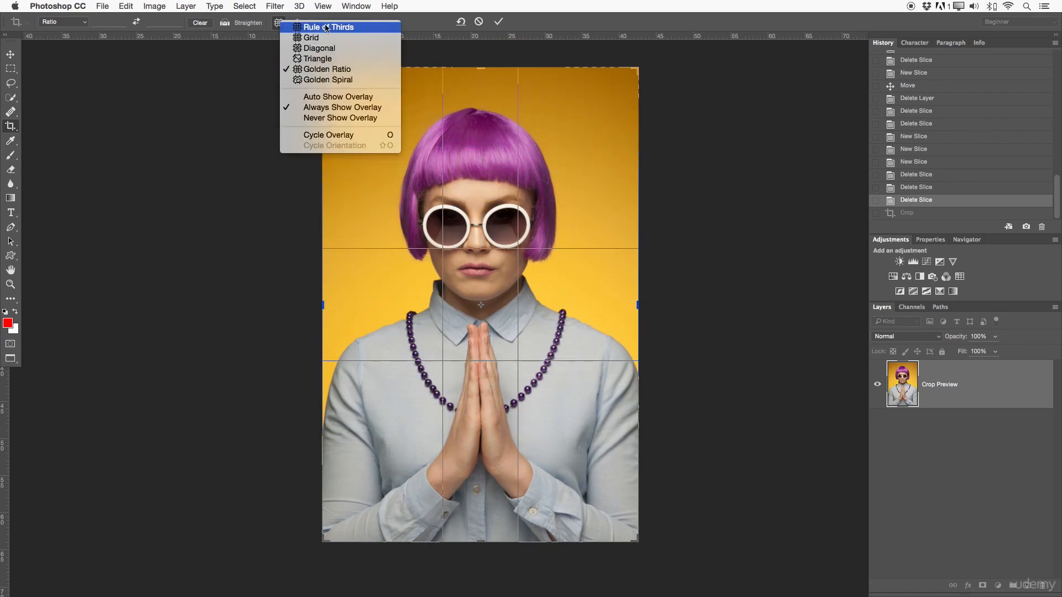
click(327, 27)
Set the crop overlay to Never Show Overlay, and switch it back to Always Show Overlay
click(278, 22)
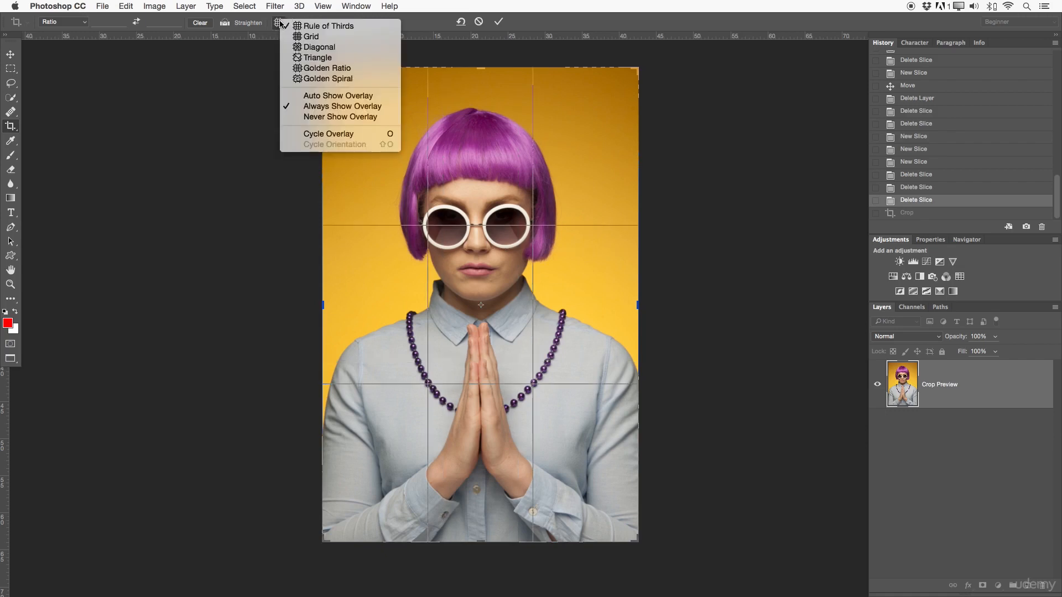
click(340, 116)
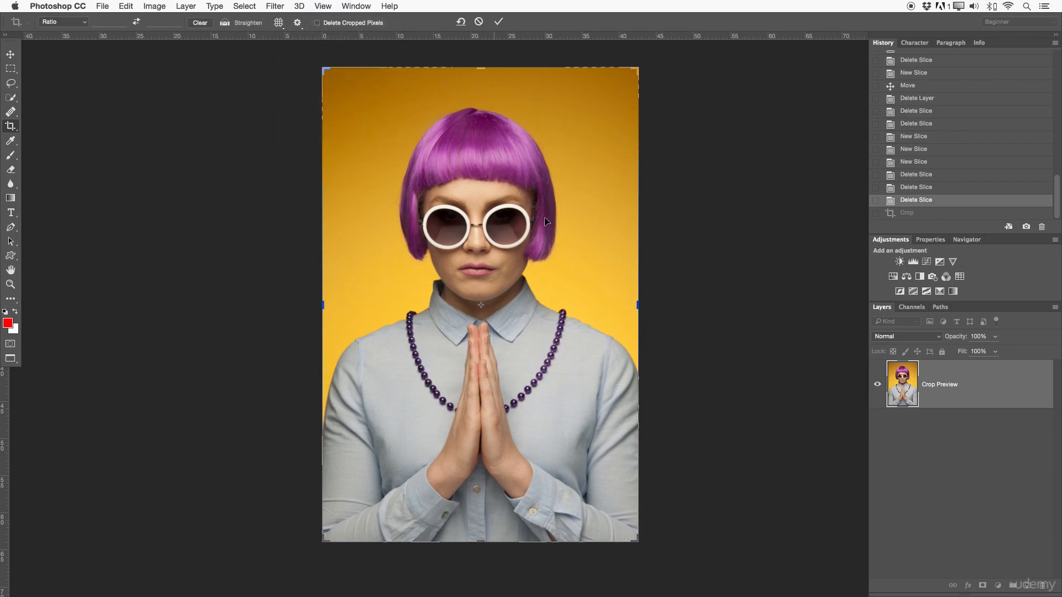
click(279, 23)
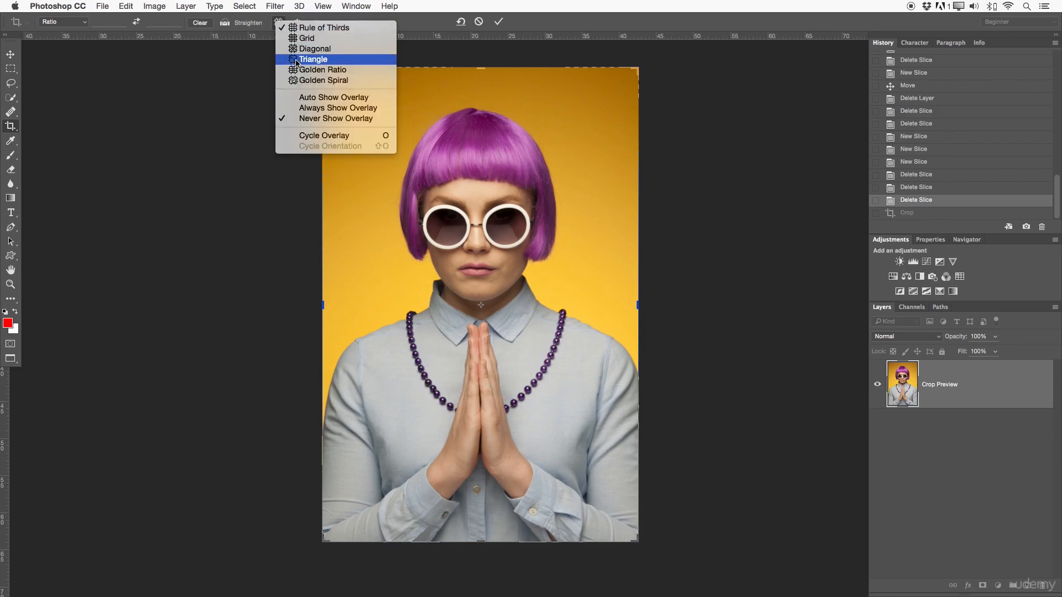
click(316, 110)
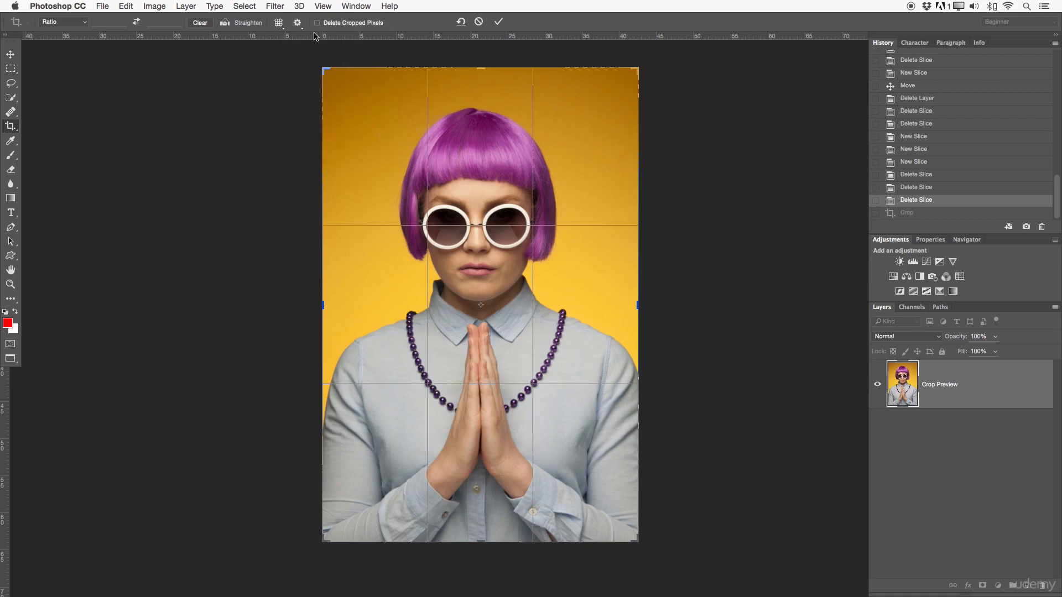
Try Classic Mode in the additional crop options, and turn it off again
click(298, 23)
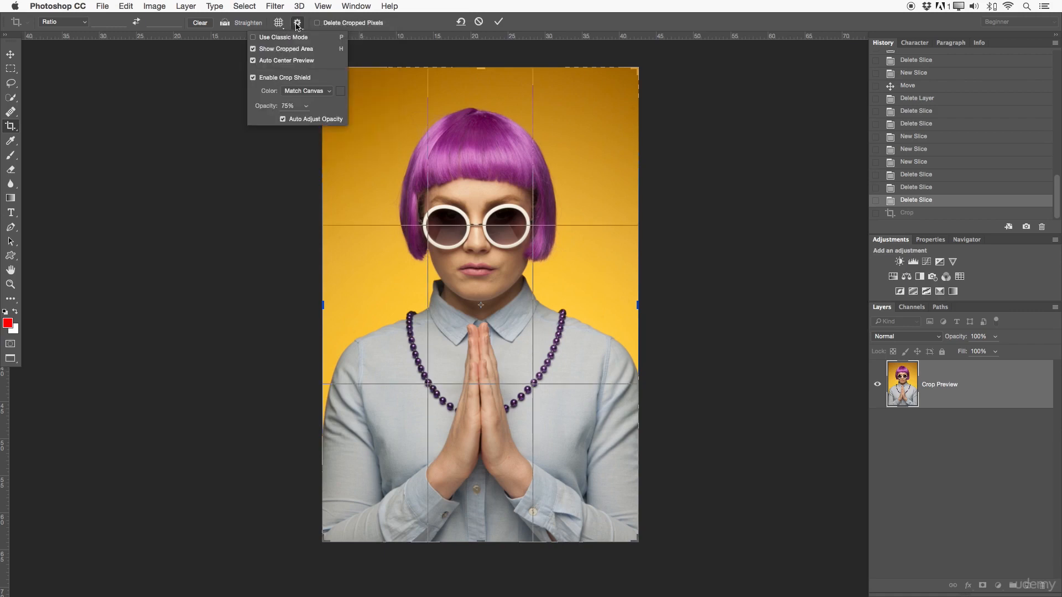
click(287, 38)
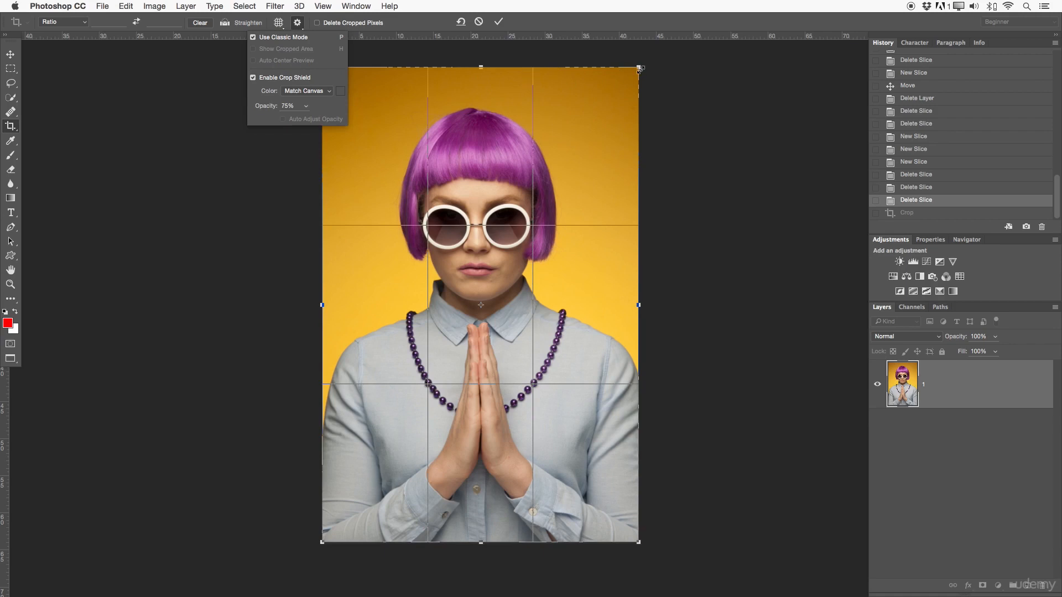
click(264, 37)
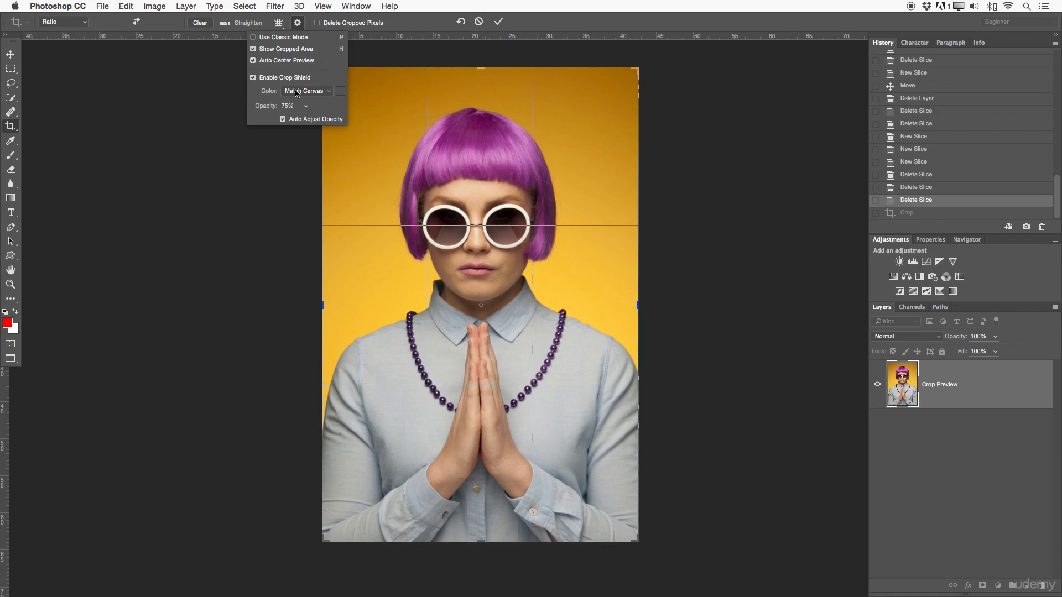
Try lowering the crop's top edge to just below the sunglasses, and undo the change
drag(482, 68, 501, 264)
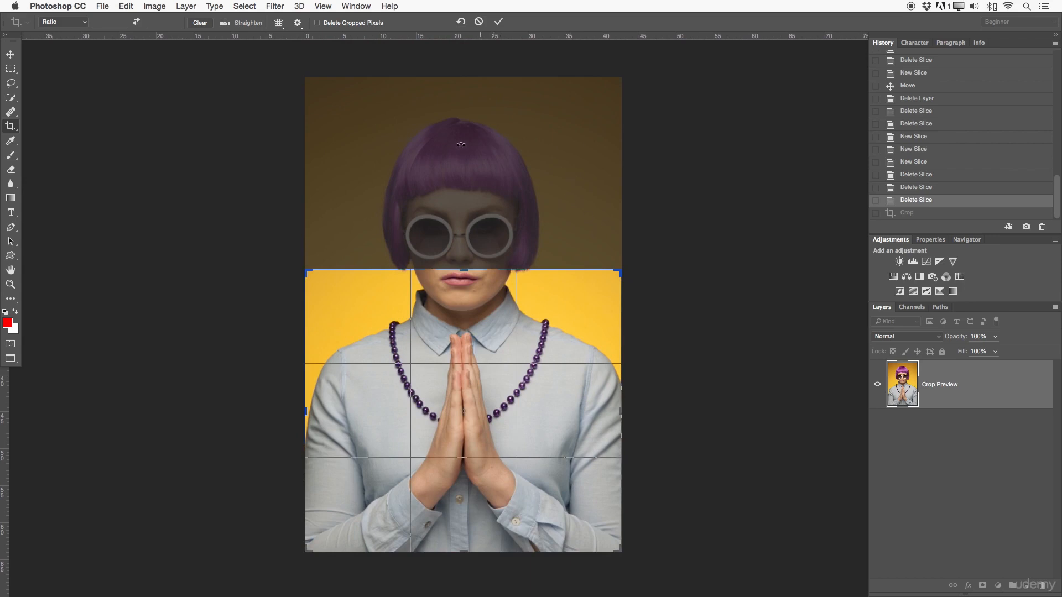
key(super+z)
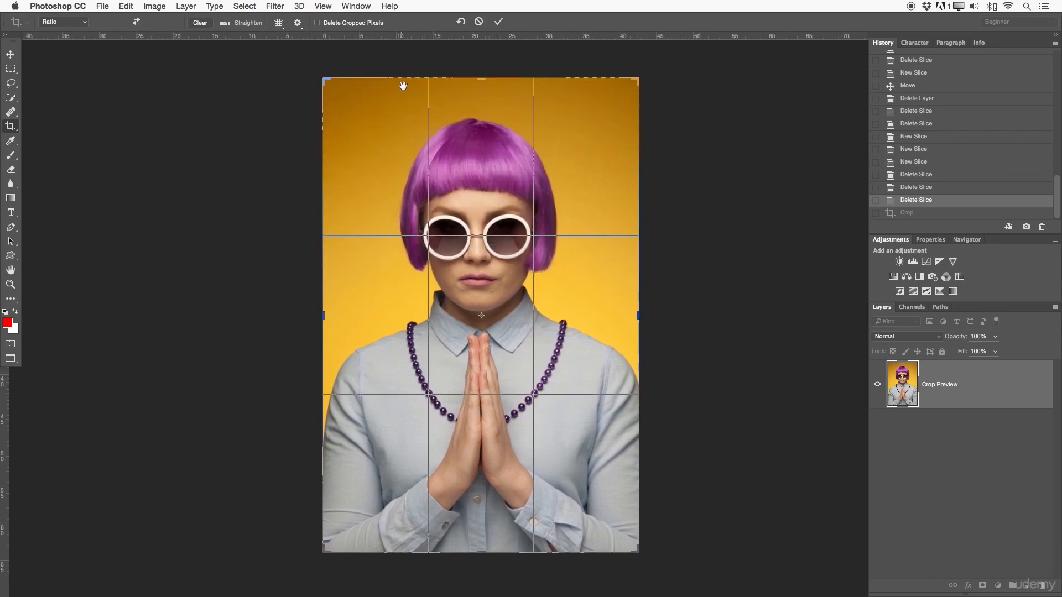
Enable Delete Cropped Pixels and crop the portrait from just below the top of the hair to the upper hands
click(354, 25)
drag(516, 98, 508, 93)
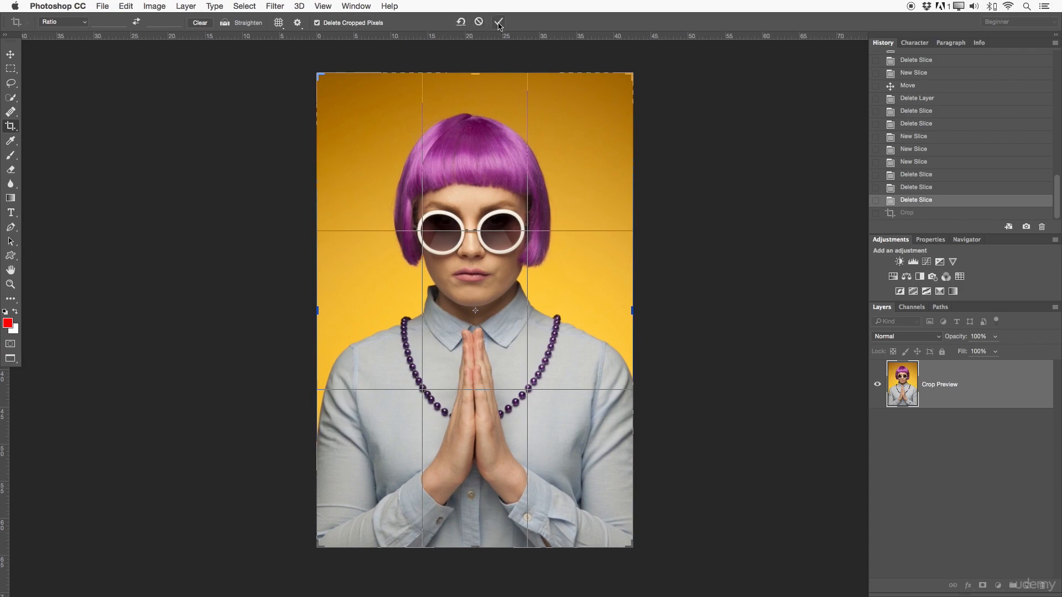
drag(475, 73, 475, 134)
drag(477, 517, 477, 443)
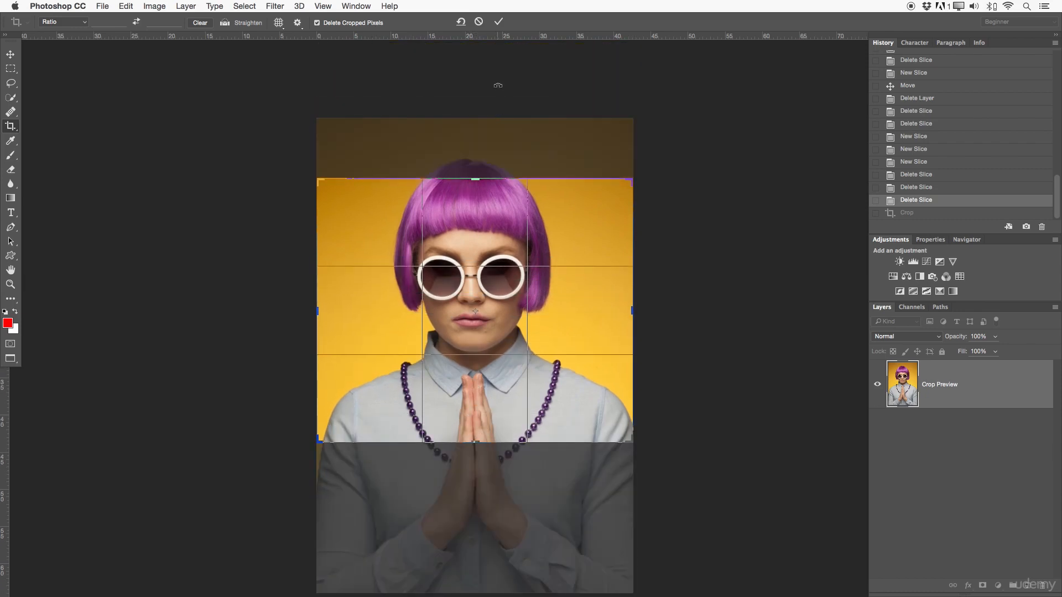
click(497, 22)
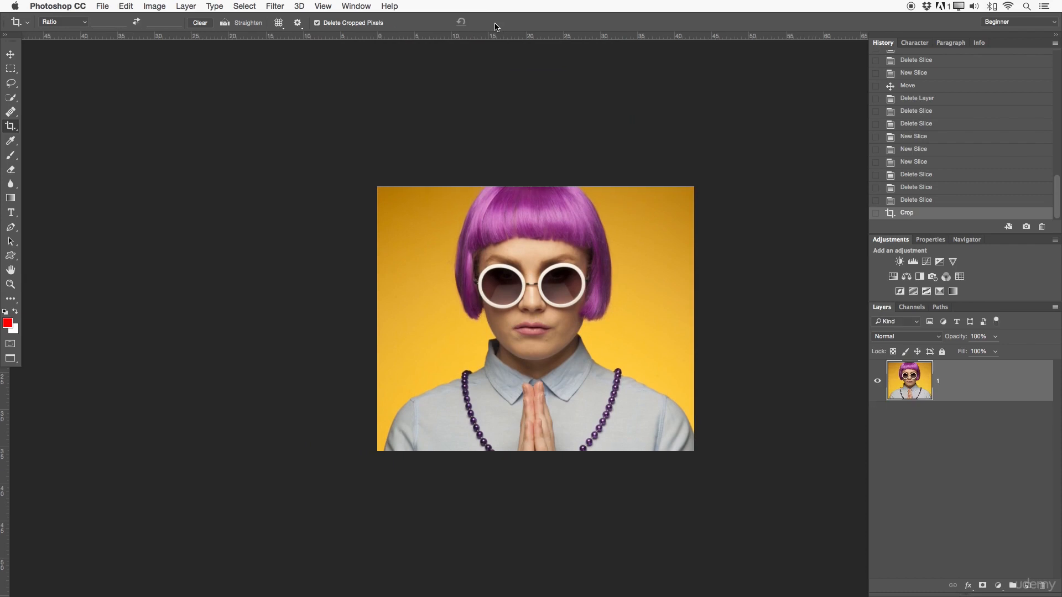
Inspect the cropped portrait up close, and revert it to the last Delete Slice history state
key(z)
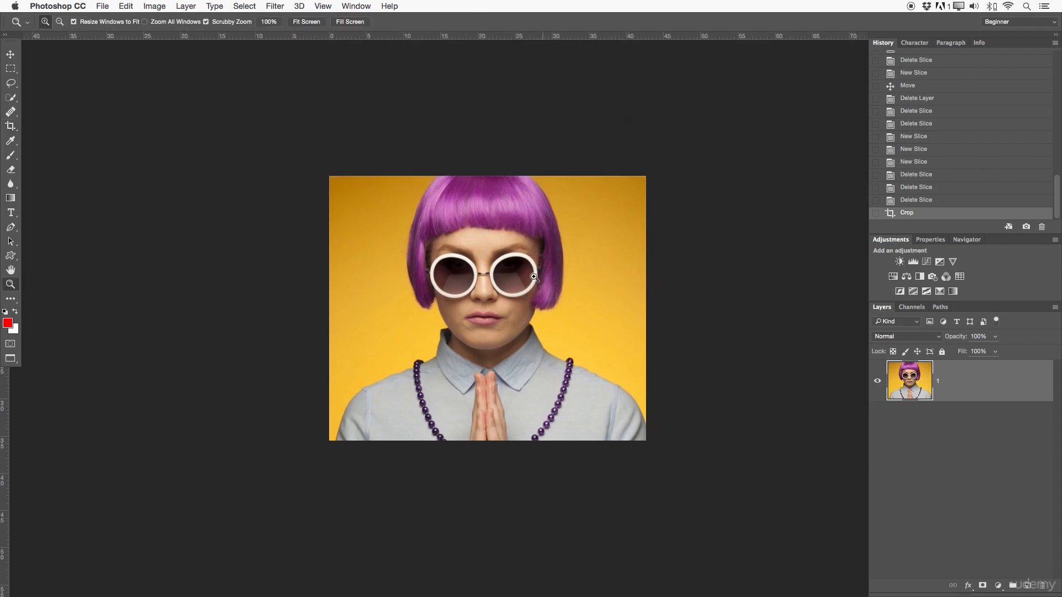
click(555, 277)
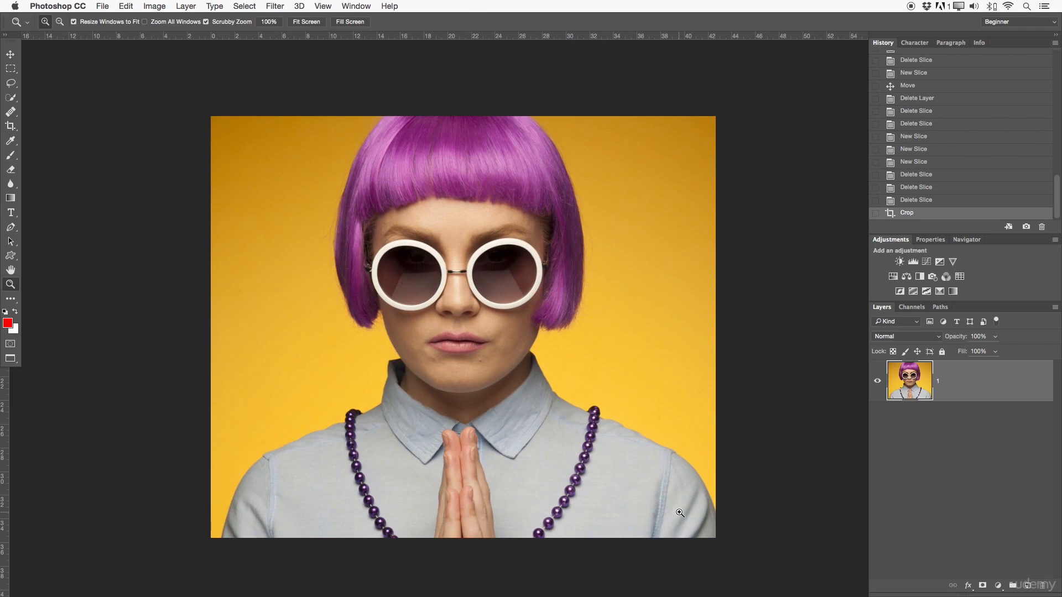
click(903, 202)
drag(684, 266, 596, 278)
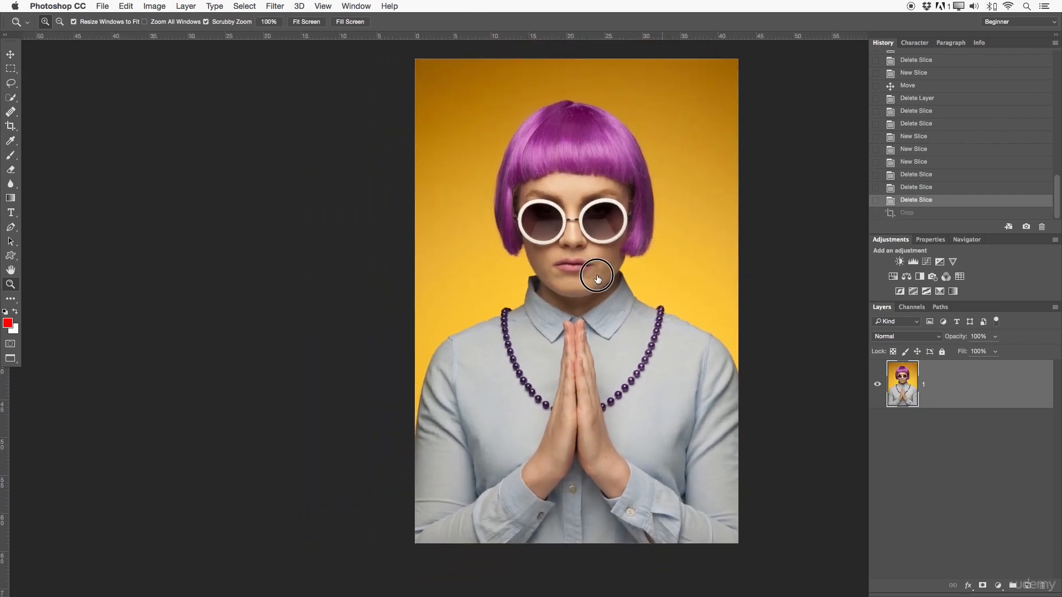
Draw a slice with the Slice Tool from the image's upper-left corner to the lower rim of the sunglasses' left lens
click(11, 126)
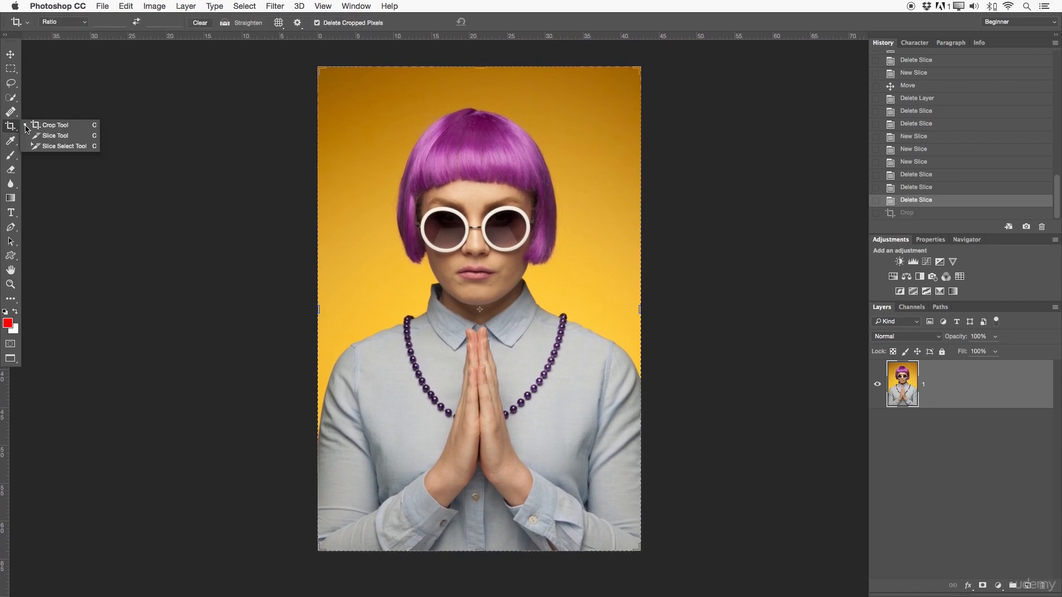
click(56, 135)
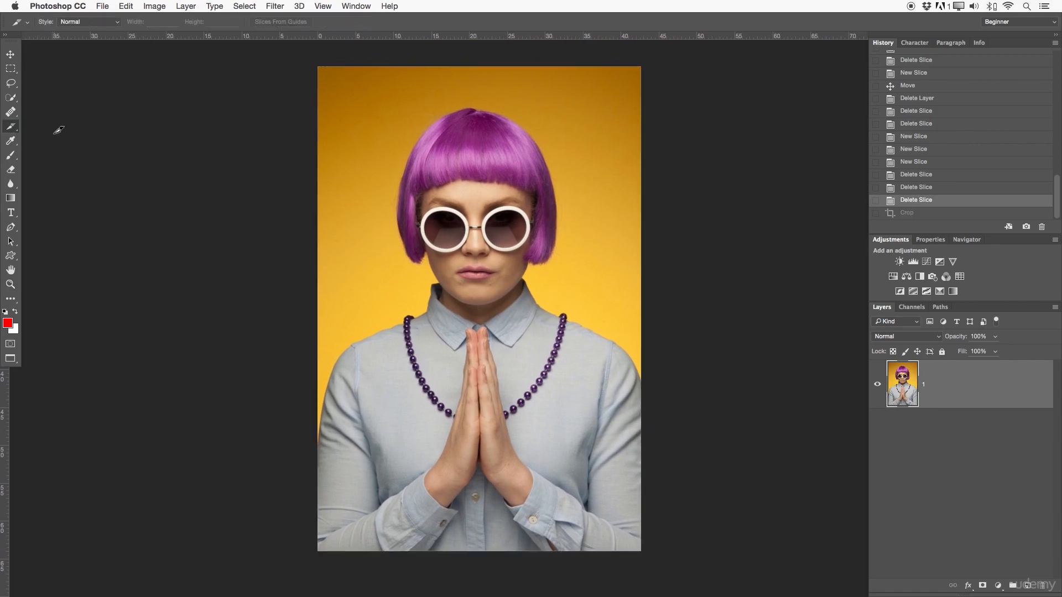
drag(301, 66, 369, 261)
key(super+z)
drag(318, 67, 449, 251)
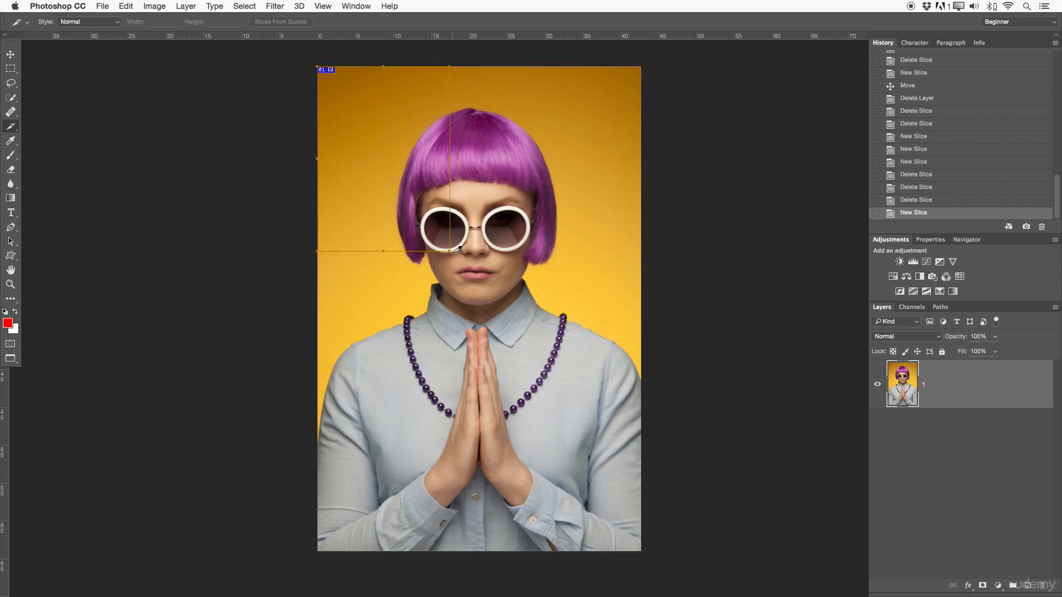
Draw a second slice adjoining the first, from the sunglasses' lower rim to the image's top edge, ending just past the hair's right side
drag(457, 246, 573, 66)
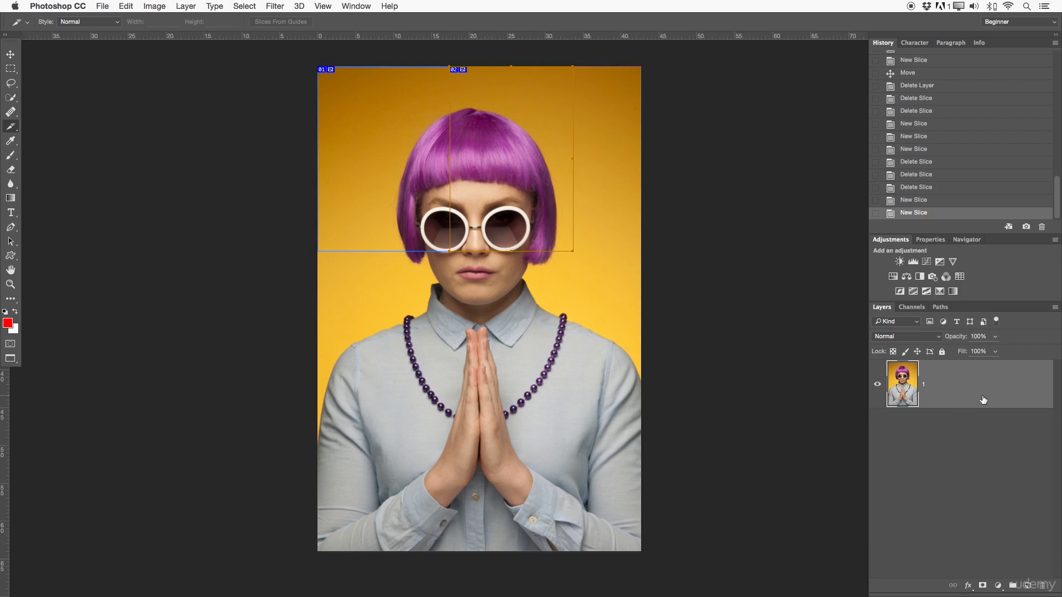
Duplicate the portrait layer, and delete the second slice along with the stray empty layer
drag(948, 396, 1028, 586)
click(1028, 586)
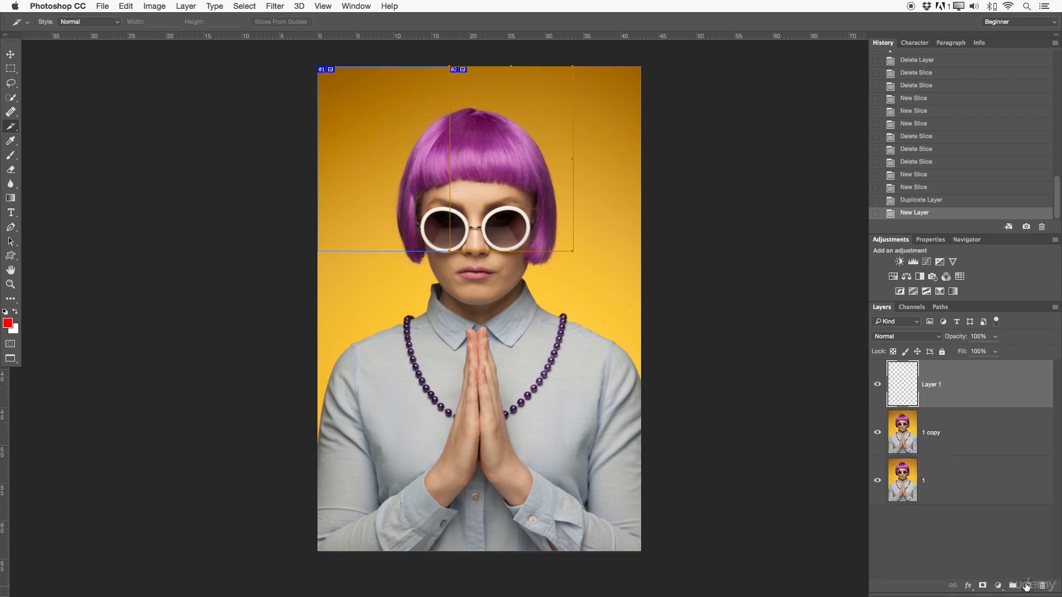
key(BackSpace)
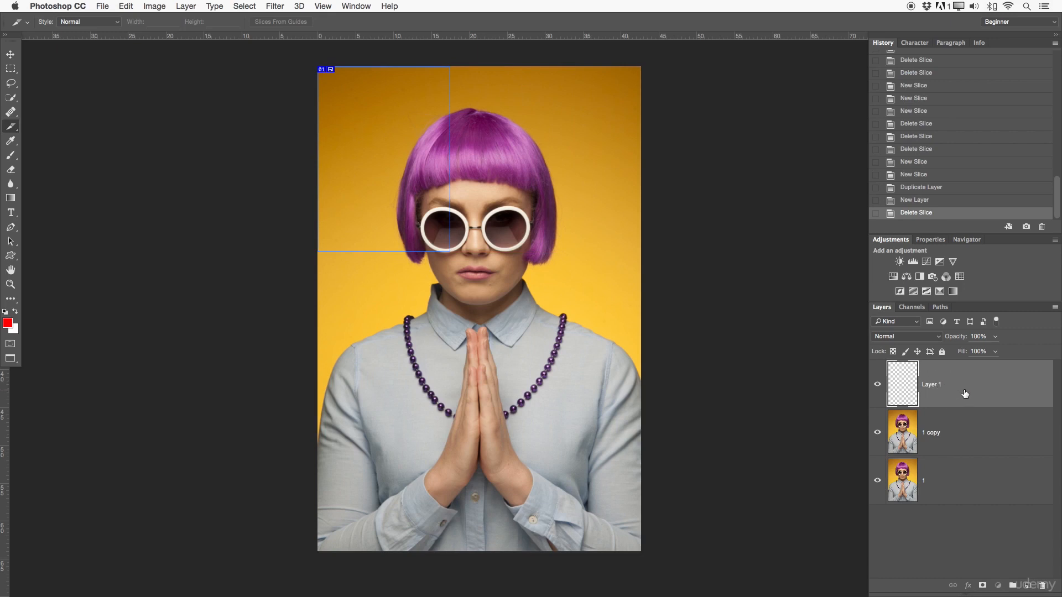
drag(957, 403, 1044, 588)
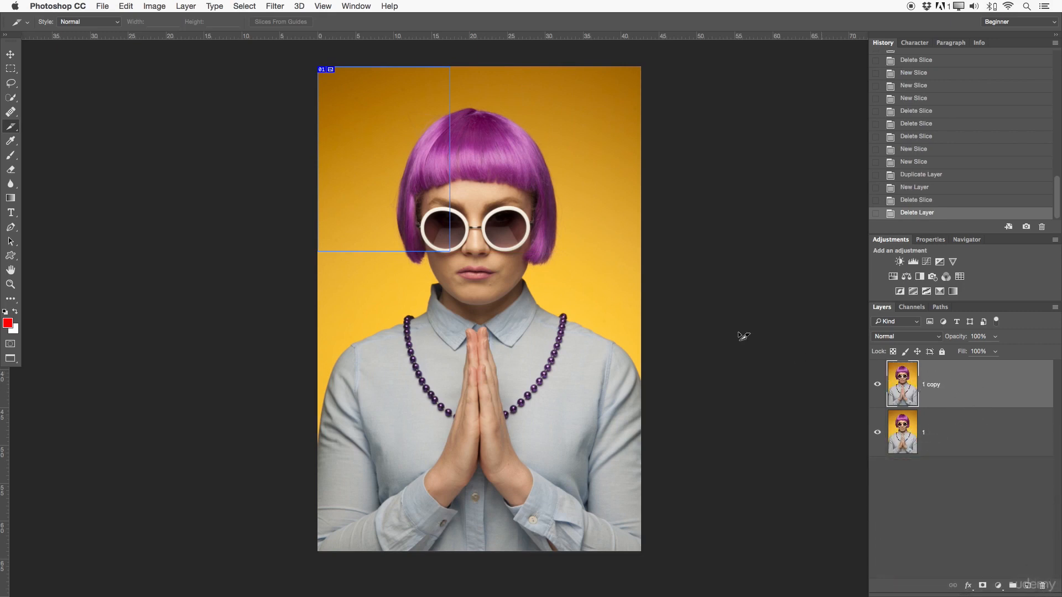
Scale the duplicate layer to about 41% width and 38% height so that it fills the remaining slice
key(ctrl+t)
drag(640, 66, 410, 172)
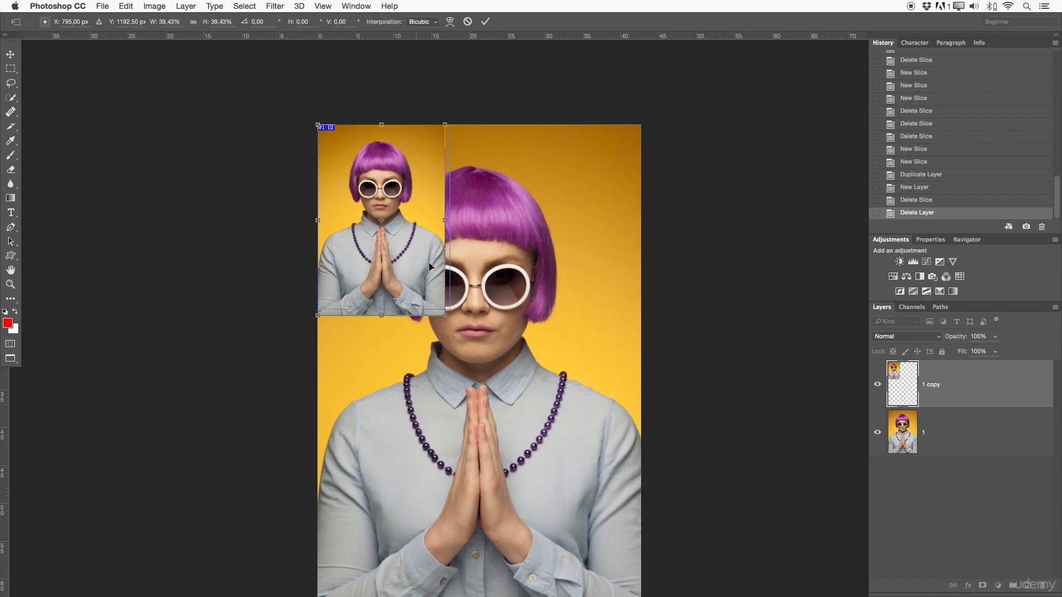
drag(446, 315, 450, 308)
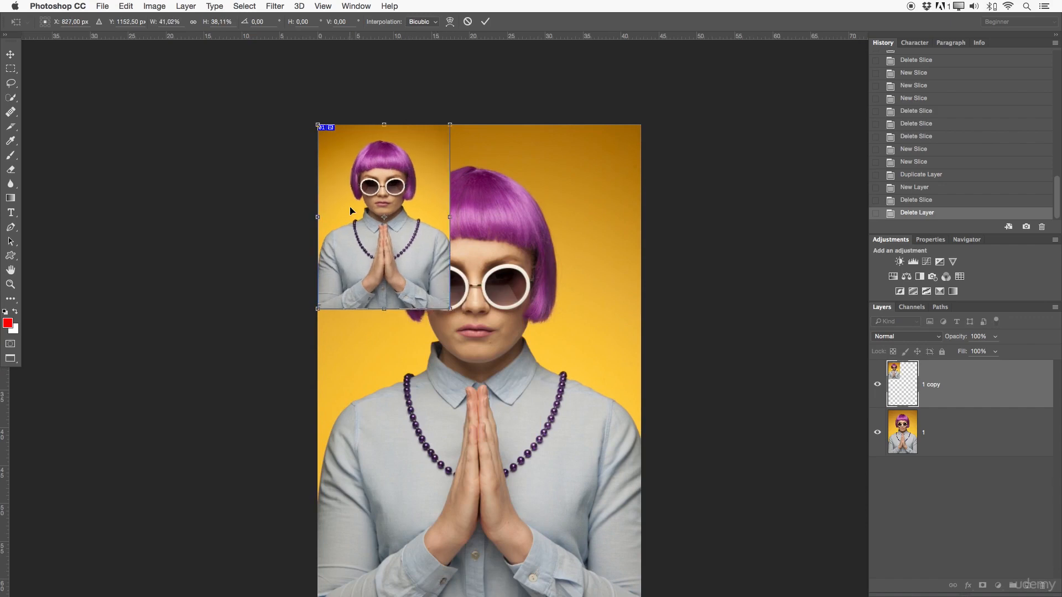
drag(447, 306, 437, 315)
drag(432, 328, 430, 321)
key(Return)
key(z)
mouse_move(461, 201)
mouse_down()
mouse_move(476, 204)
mouse_move(463, 205)
mouse_move(466, 188)
mouse_up()
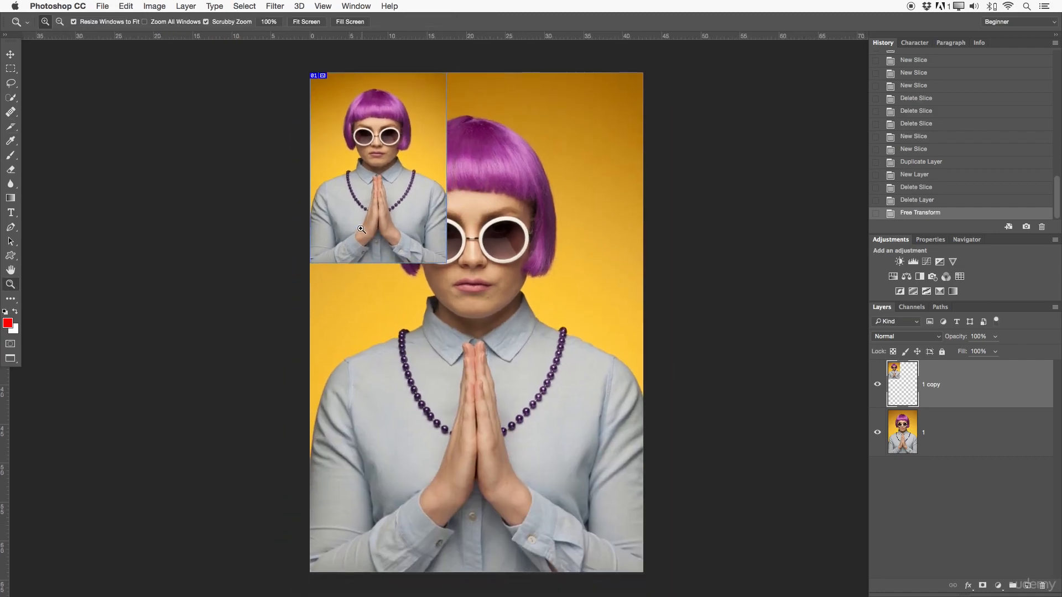
Delete the remaining slice around the small portrait copy, using the Slice Tool
click(11, 126)
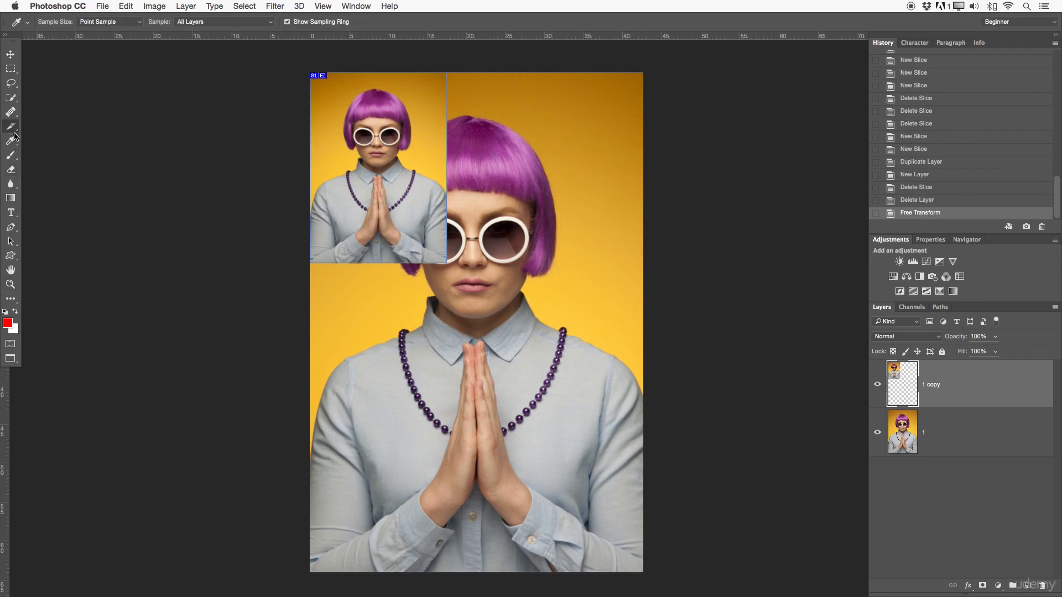
click(50, 137)
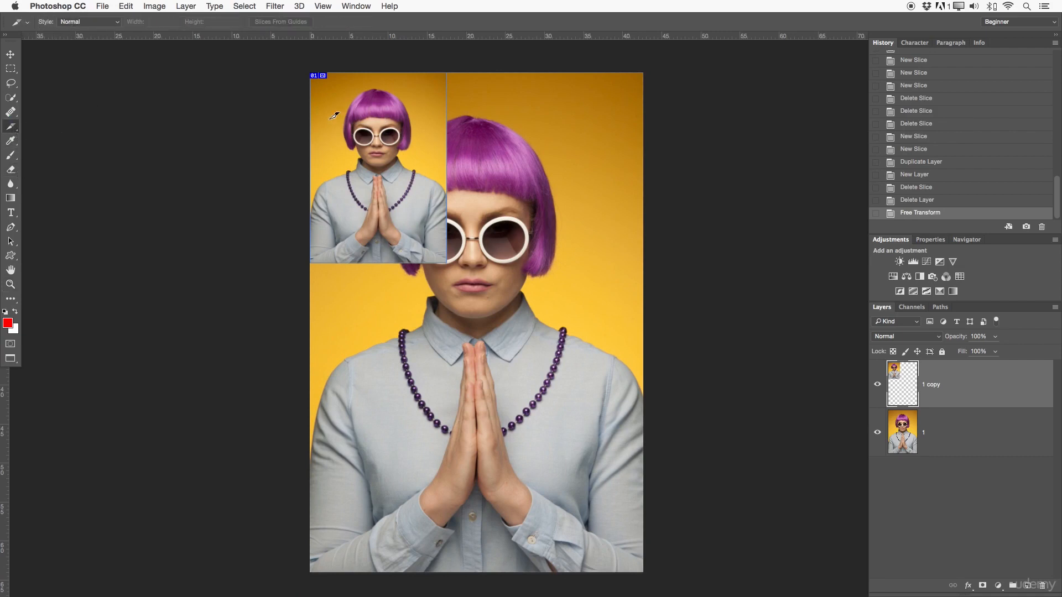
right_click(321, 75)
click(359, 81)
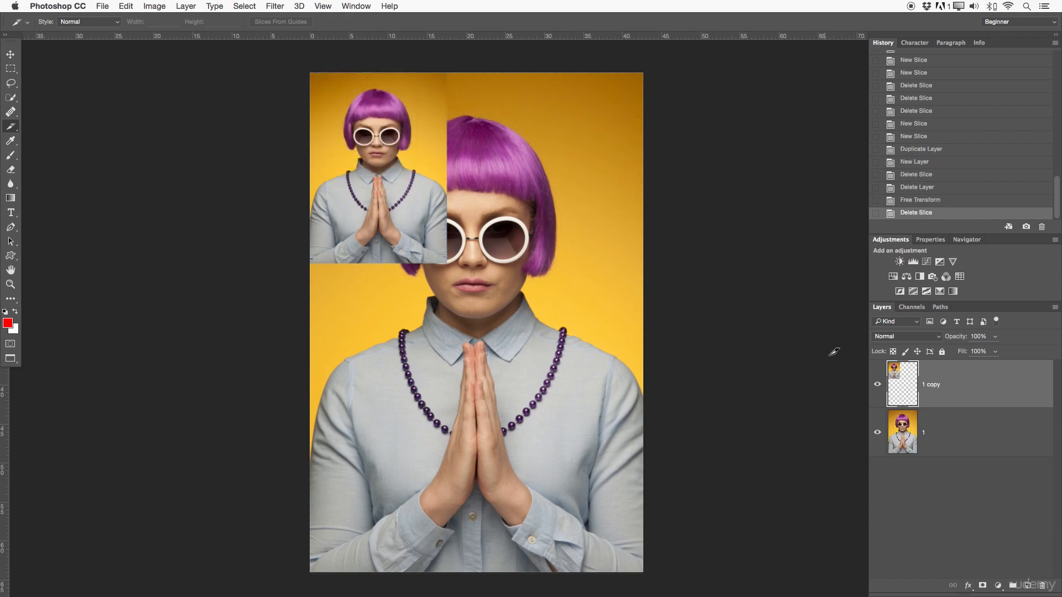
Toggle the scaled-down duplicate layer's visibility off and on, and delete that layer
click(877, 387)
click(877, 387)
drag(943, 390, 1041, 590)
Show the tool variants grouped with the Slice Tool, and those grouped with the Eyedropper Tool
right_click(10, 126)
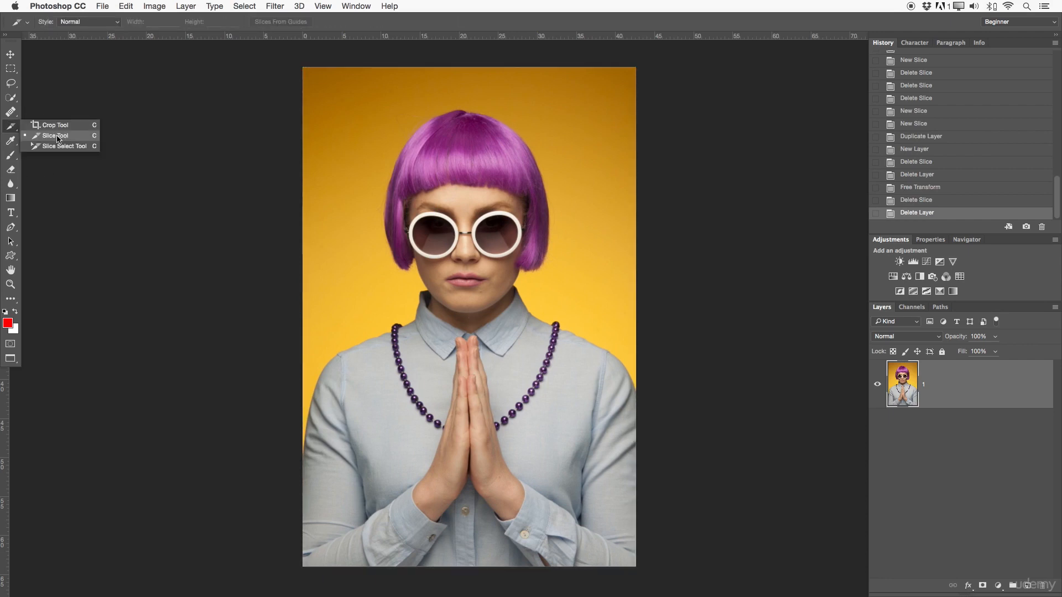
right_click(12, 142)
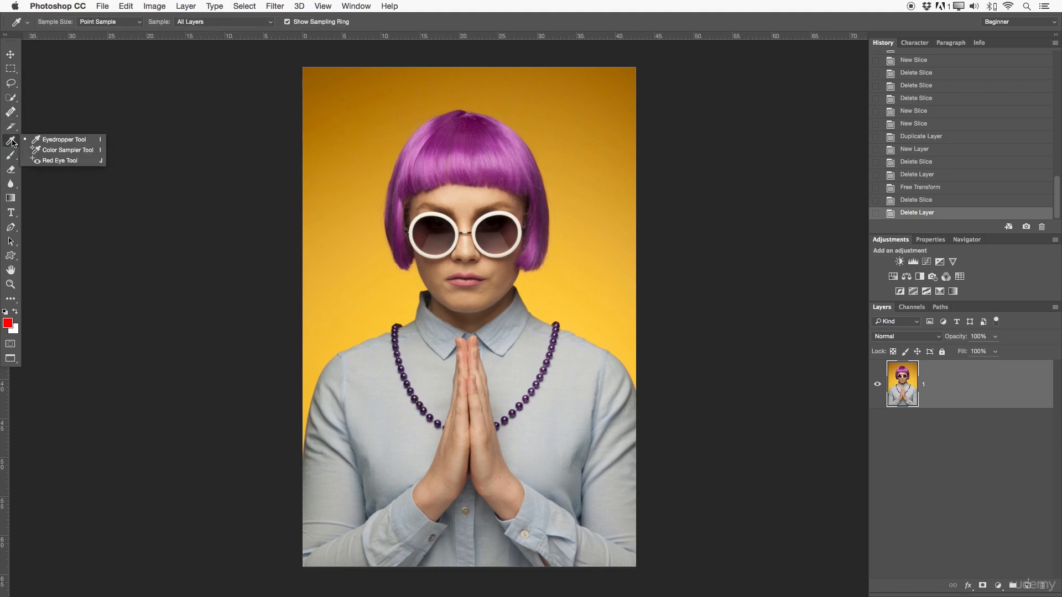